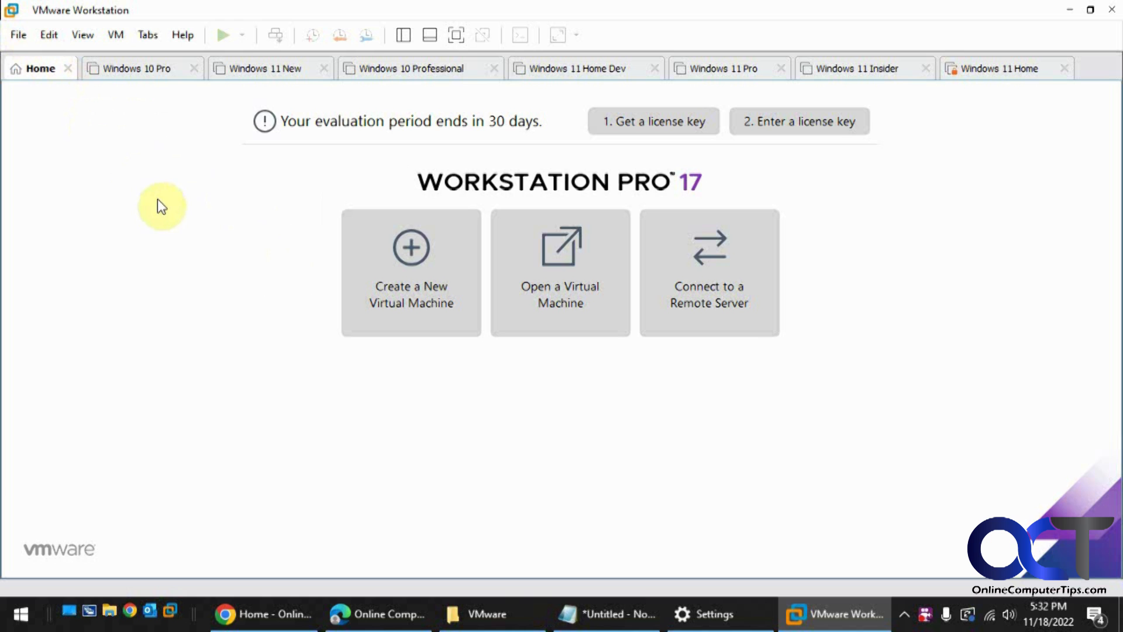
Start a new custom virtual machine with Workstation 17.x hardware compatibility.
{"action": "left_click", "coordinate": [418, 289]}
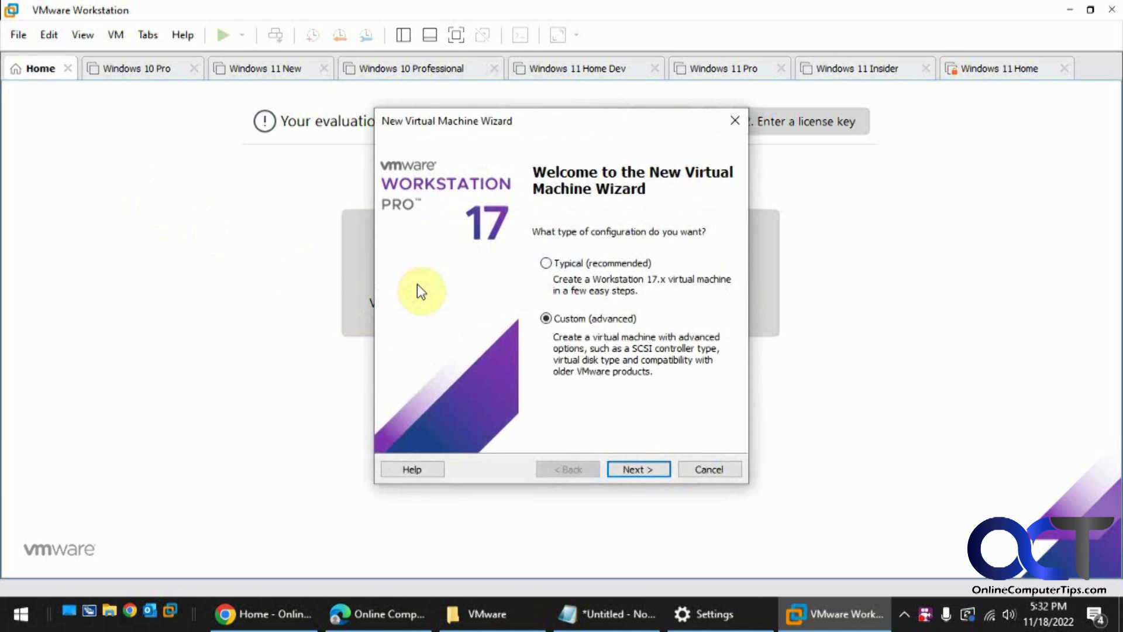
{"action": "left_click", "coordinate": [641, 470]}
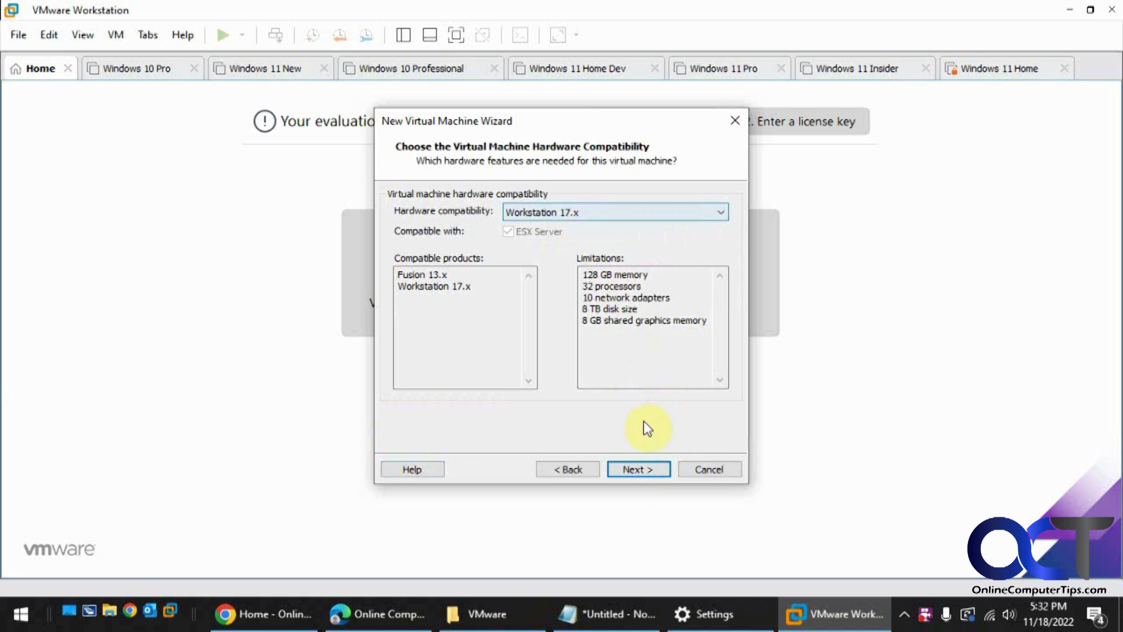
{"action": "left_click", "coordinate": [639, 468]}
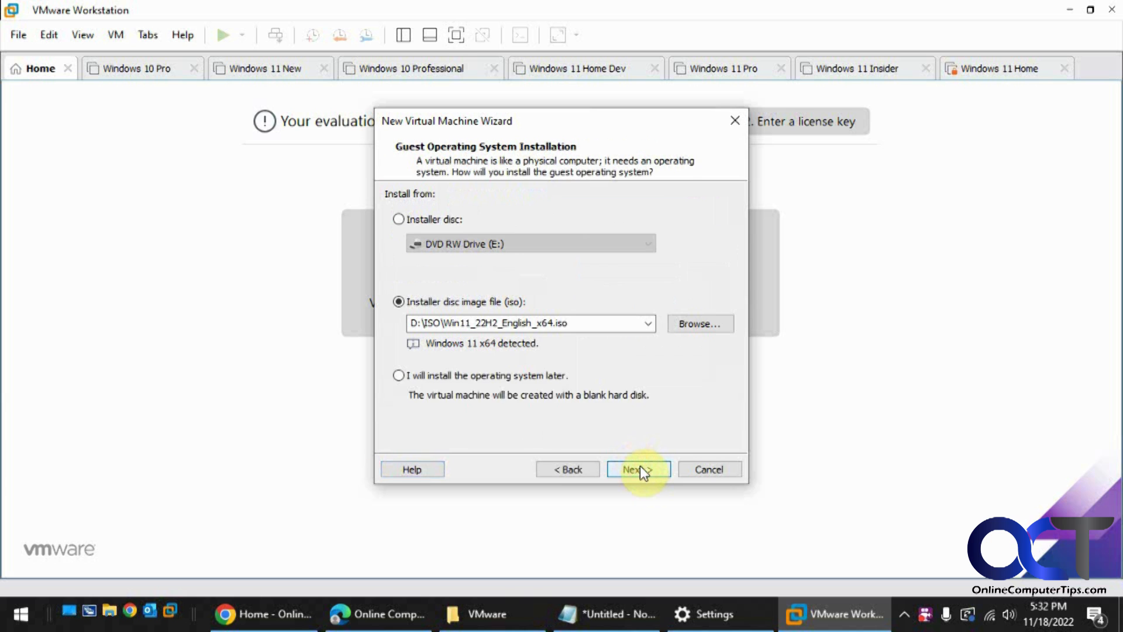
{"action": "left_click", "coordinate": [678, 326]}
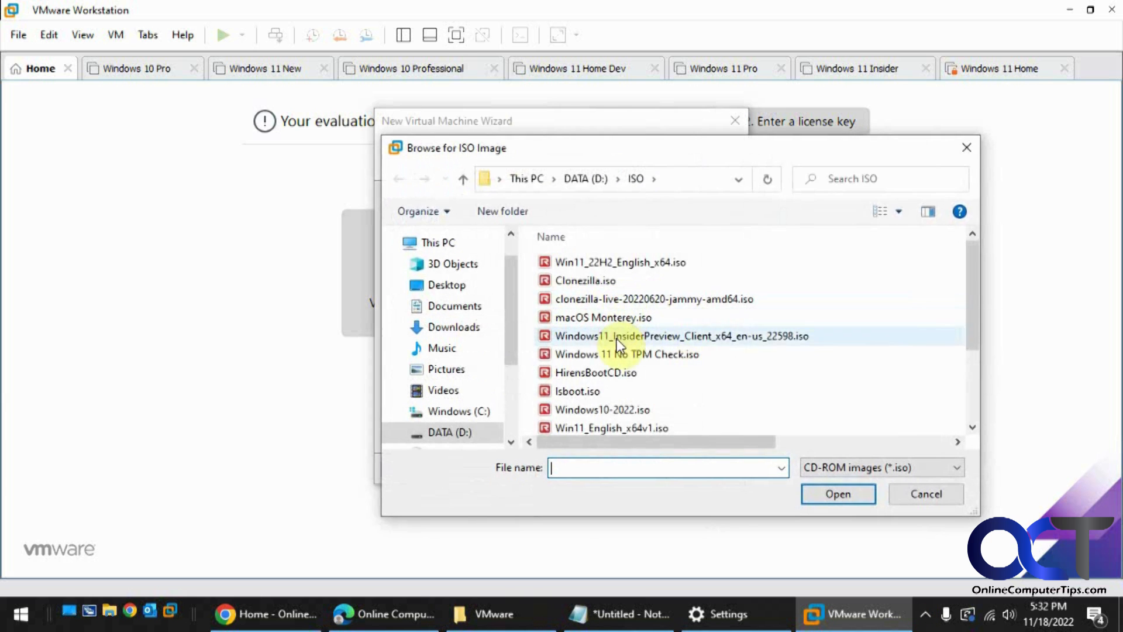
{"action": "double_click", "coordinate": [626, 409]}
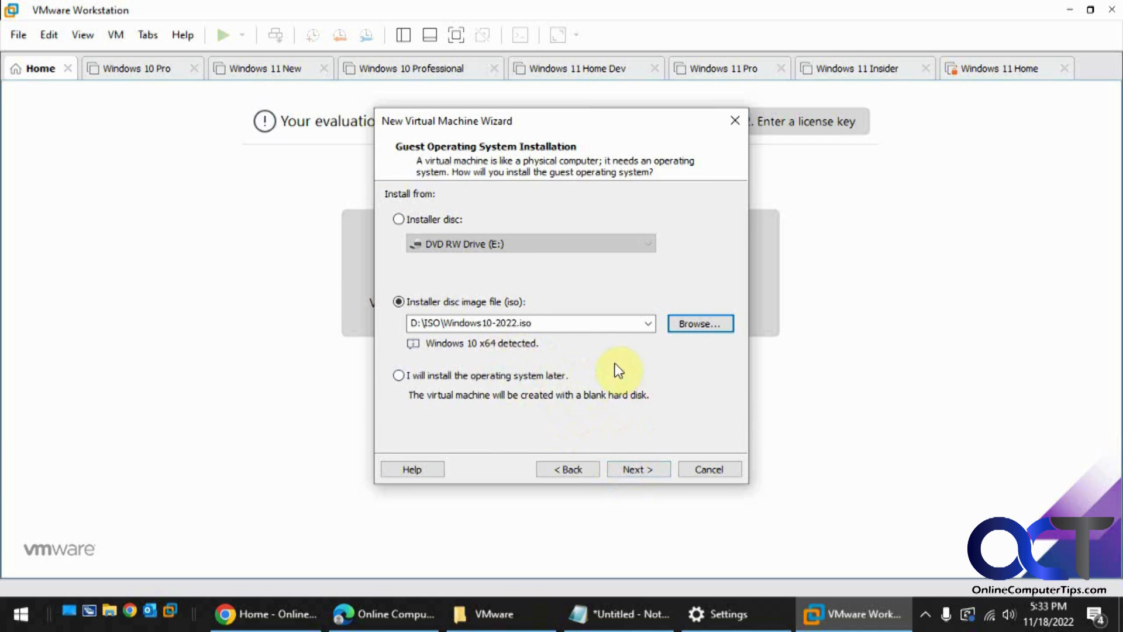
{"action": "left_click", "coordinate": [638, 468]}
{"action": "left_click", "coordinate": [636, 469]}
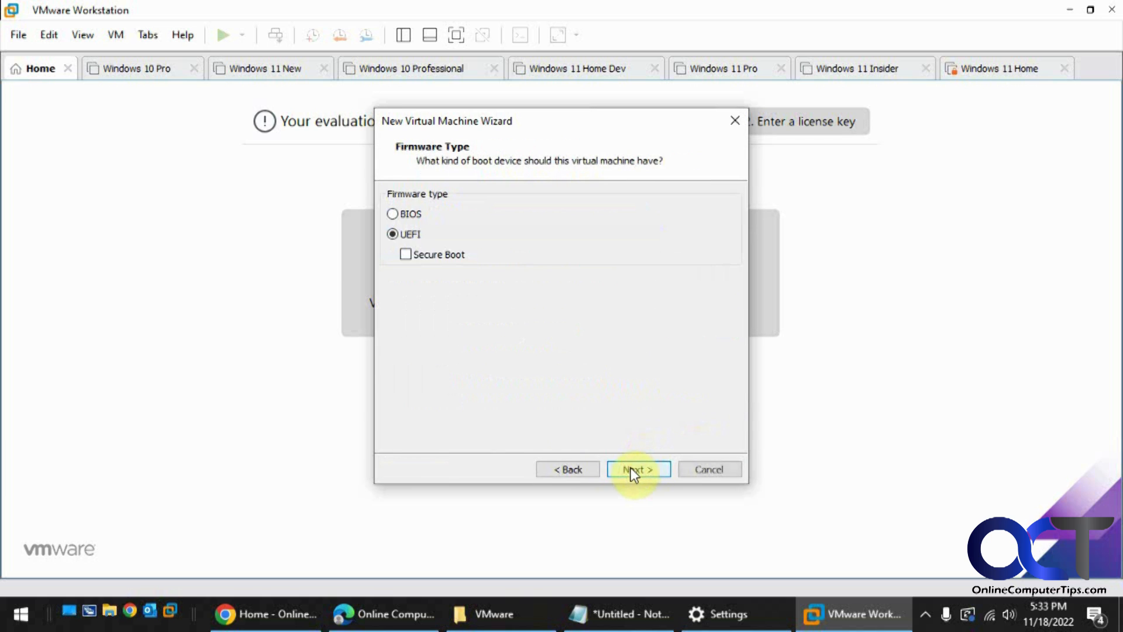
{"action": "left_click", "coordinate": [576, 468]}
{"action": "left_click", "coordinate": [574, 467]}
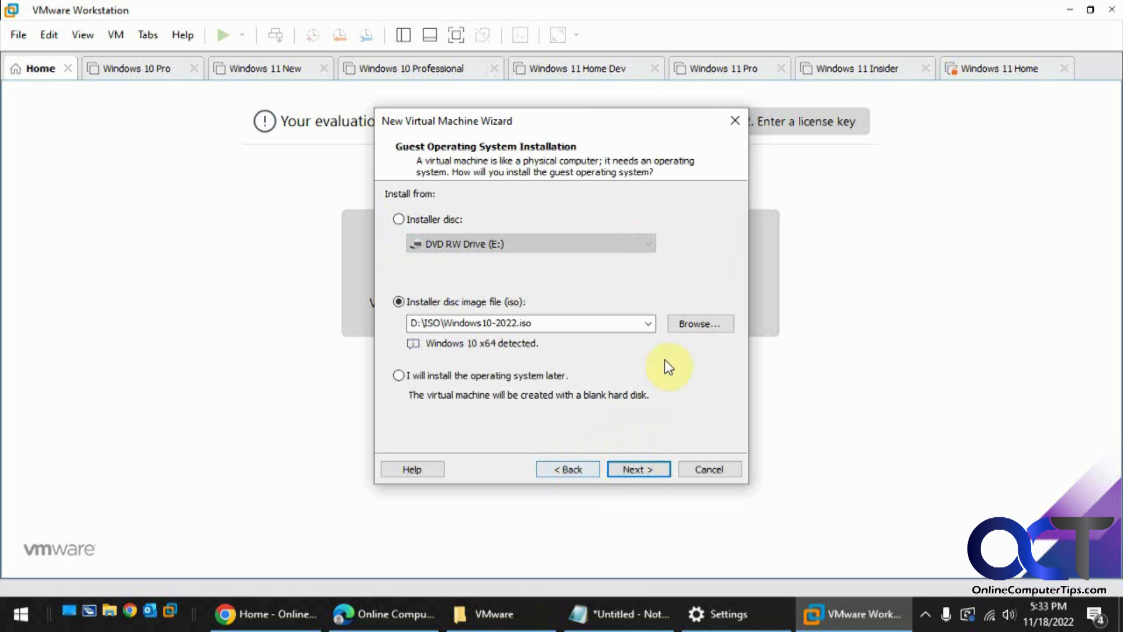
Choose the Win11_22H2_English_x64.iso installer disc image and continue.
{"action": "left_click", "coordinate": [685, 335]}
{"action": "double_click", "coordinate": [636, 264]}
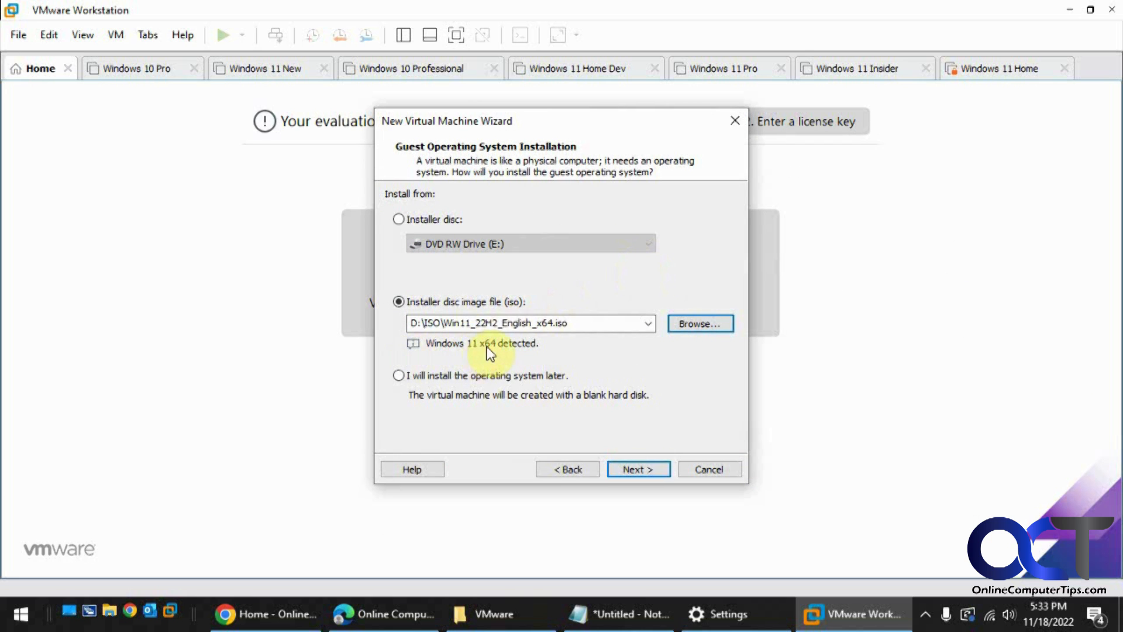
{"action": "left_click", "coordinate": [628, 459]}
Name the virtual machine Windows 11 Pro 2 and continue.
{"action": "left_click", "coordinate": [451, 221]}
{"action": "left_click_drag", "start_coordinate": [445, 219], "coordinate": [488, 218]}
{"action": "type", "text": "Prp"}
{"action": "key", "text": "BackSpace"}
{"action": "type", "text": "o "}
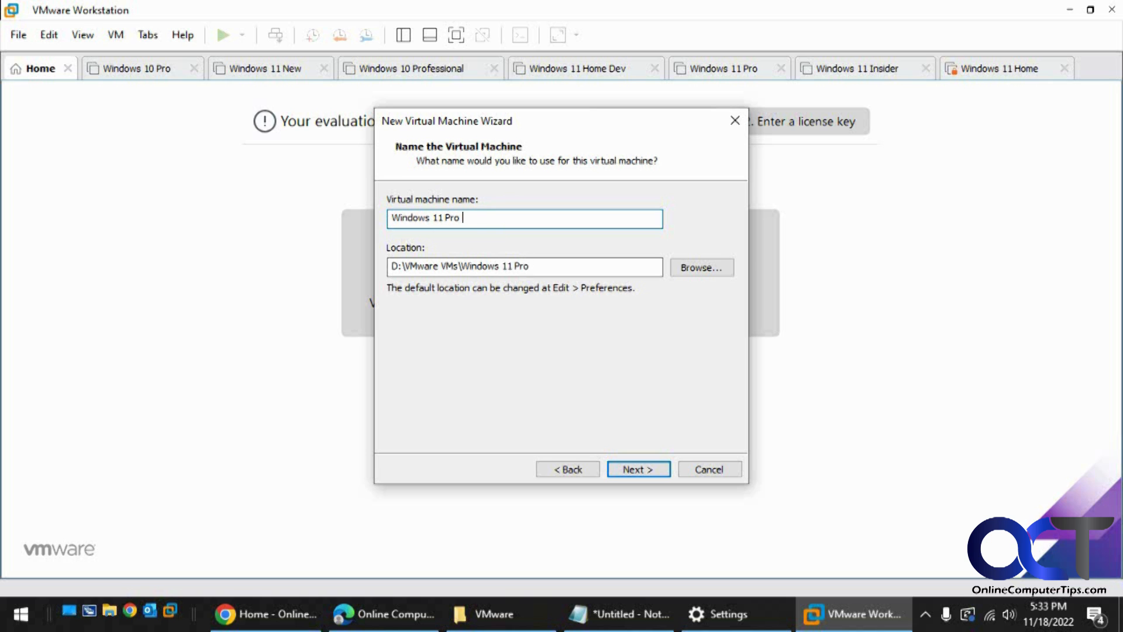
{"action": "type", "text": "2"}
{"action": "left_click", "coordinate": [639, 468]}
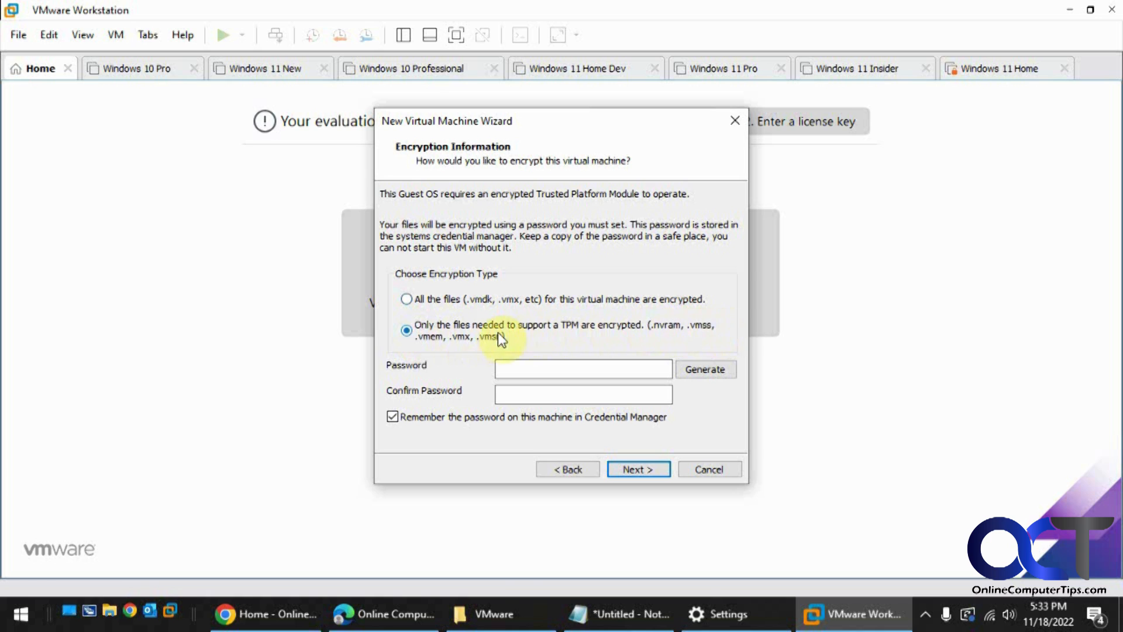
Enter and confirm the encryption password, keeping only TPM-support files encrypted.
{"action": "left_click", "coordinate": [532, 369]}
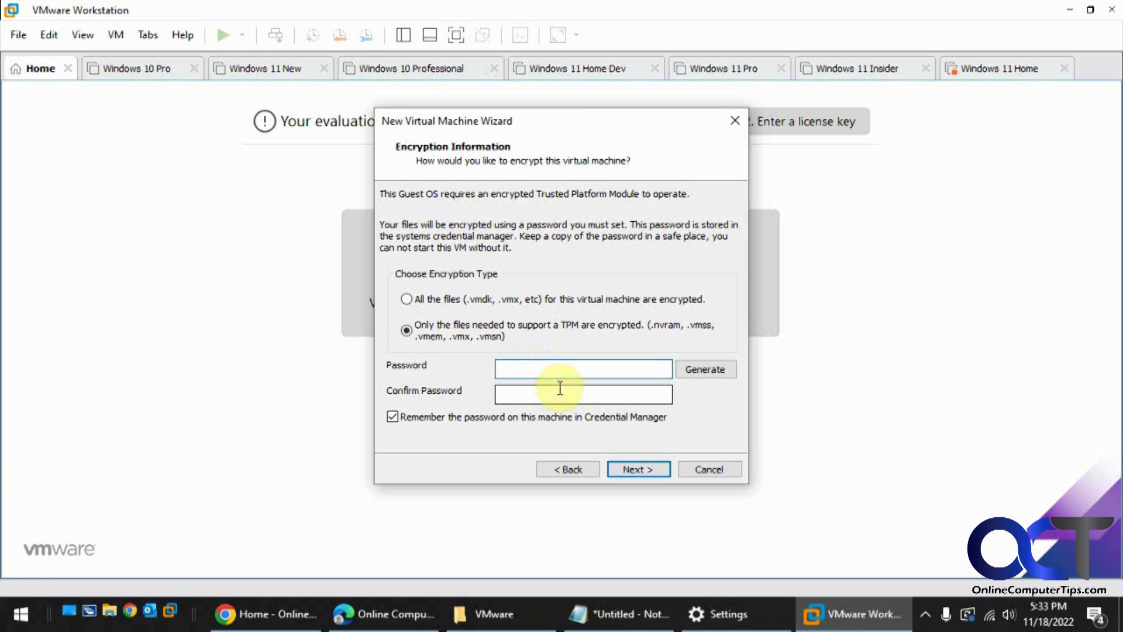
{"action": "type", "text": "*********"}
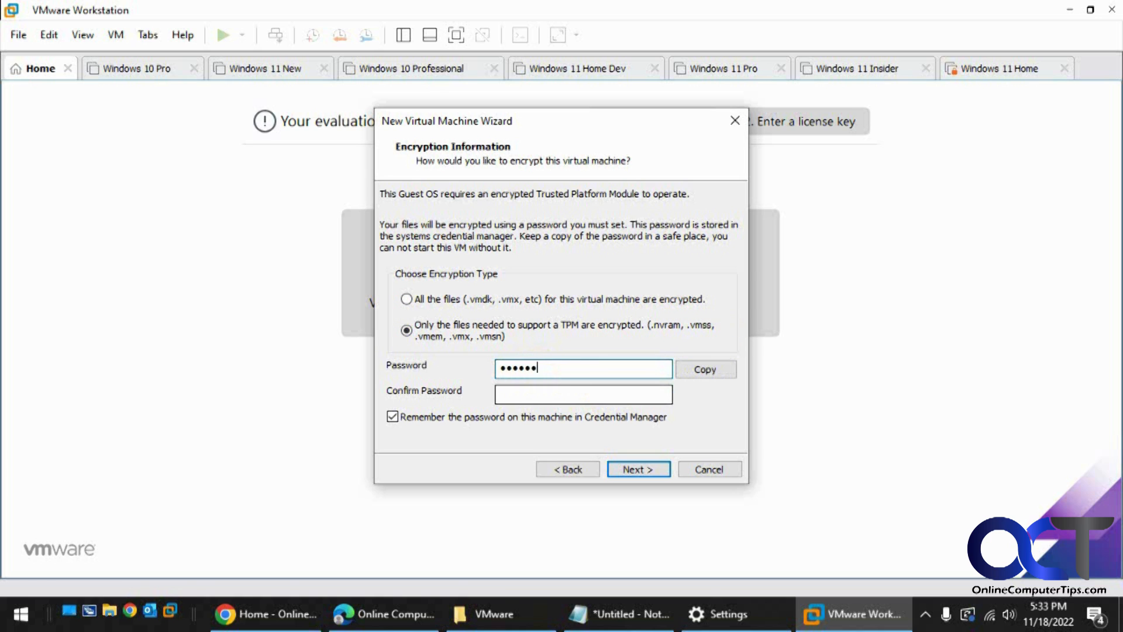
{"action": "type", "text": "*"}
{"action": "key", "text": "Tab"}
{"action": "type", "text": "***********"}
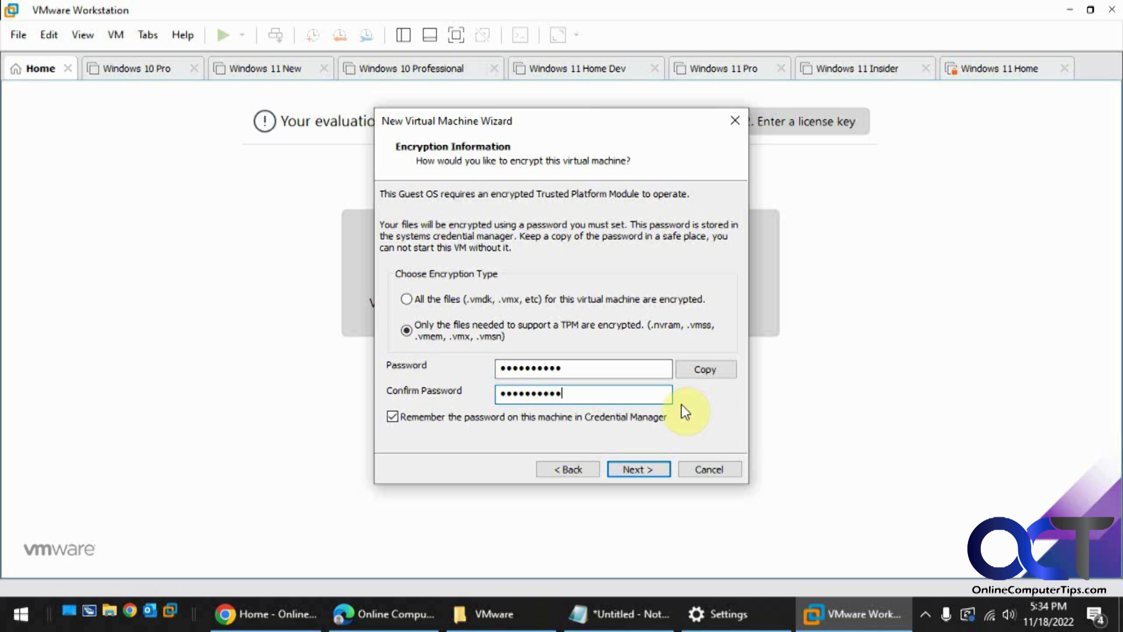
{"action": "left_click", "coordinate": [652, 470]}
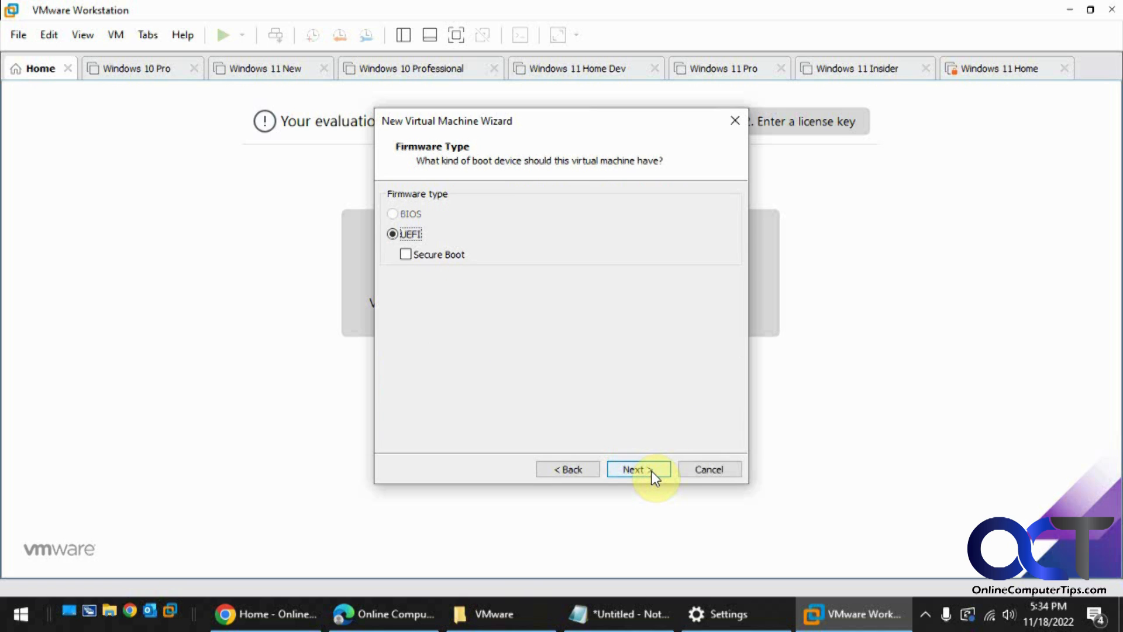
Keep the UEFI firmware and processor defaults, and set the virtual machine's memory to 8 GB.
{"action": "left_click", "coordinate": [651, 471]}
{"action": "left_click", "coordinate": [644, 469]}
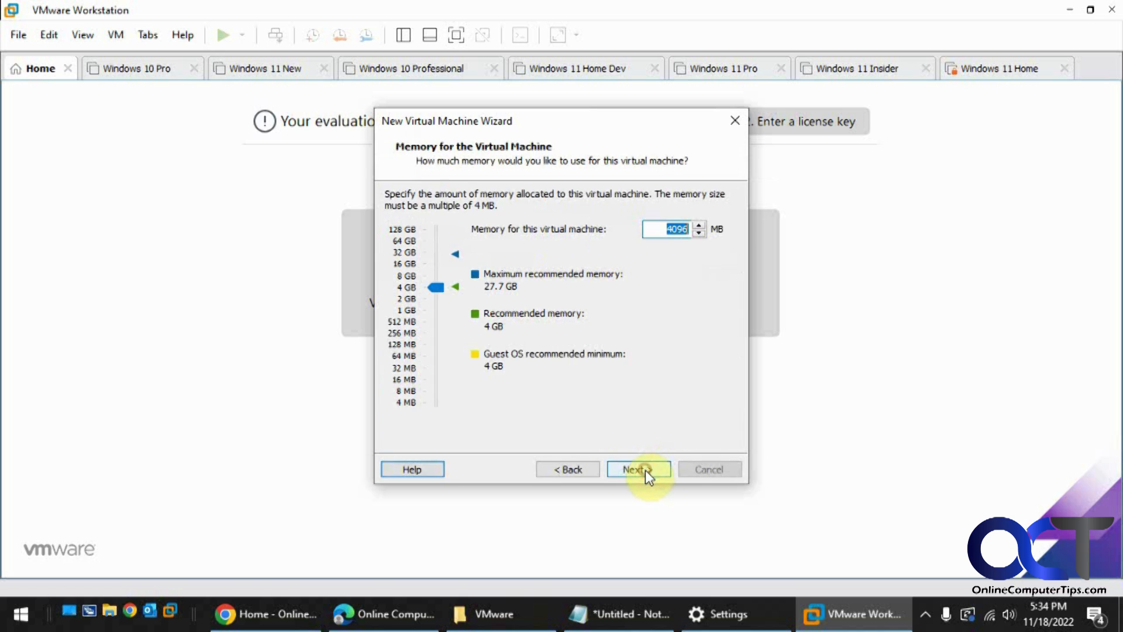
{"action": "left_click_drag", "start_coordinate": [436, 288], "coordinate": [438, 275]}
{"action": "left_click", "coordinate": [647, 471]}
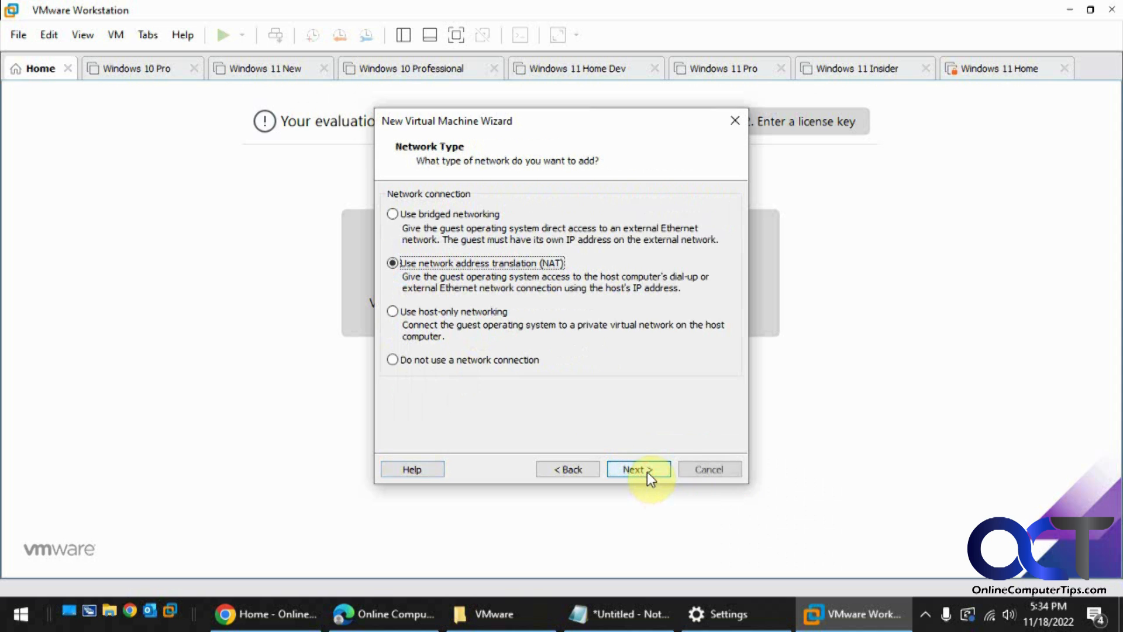
Accept the NAT network, LSI Logic SAS controller, NVMe disk type and new virtual disk options.
{"action": "left_click", "coordinate": [641, 469]}
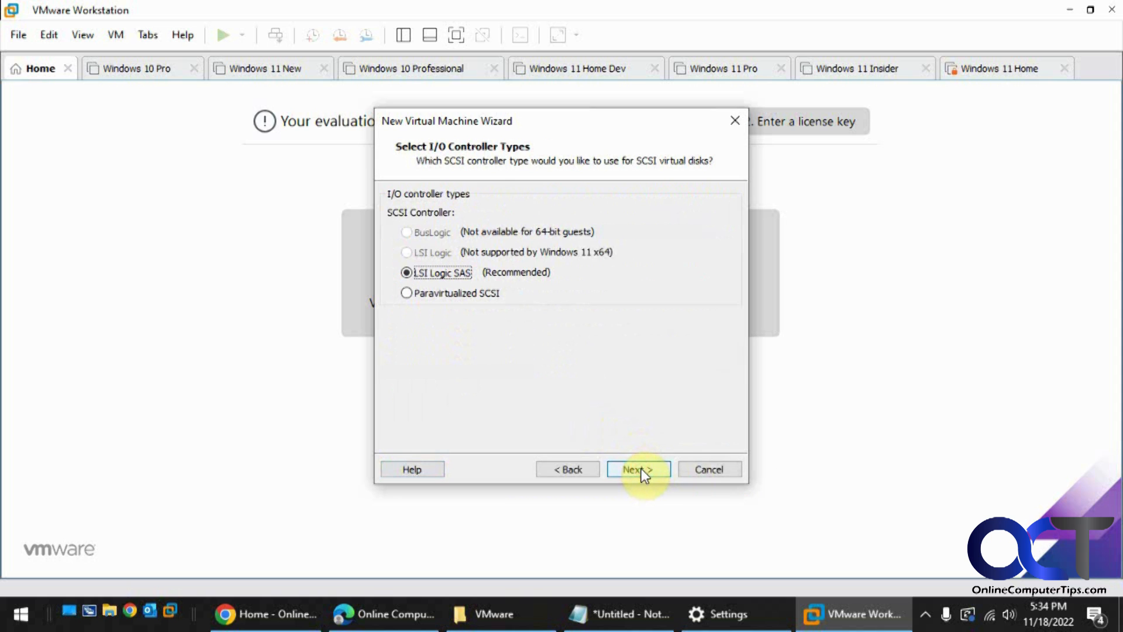
{"action": "left_click", "coordinate": [642, 470]}
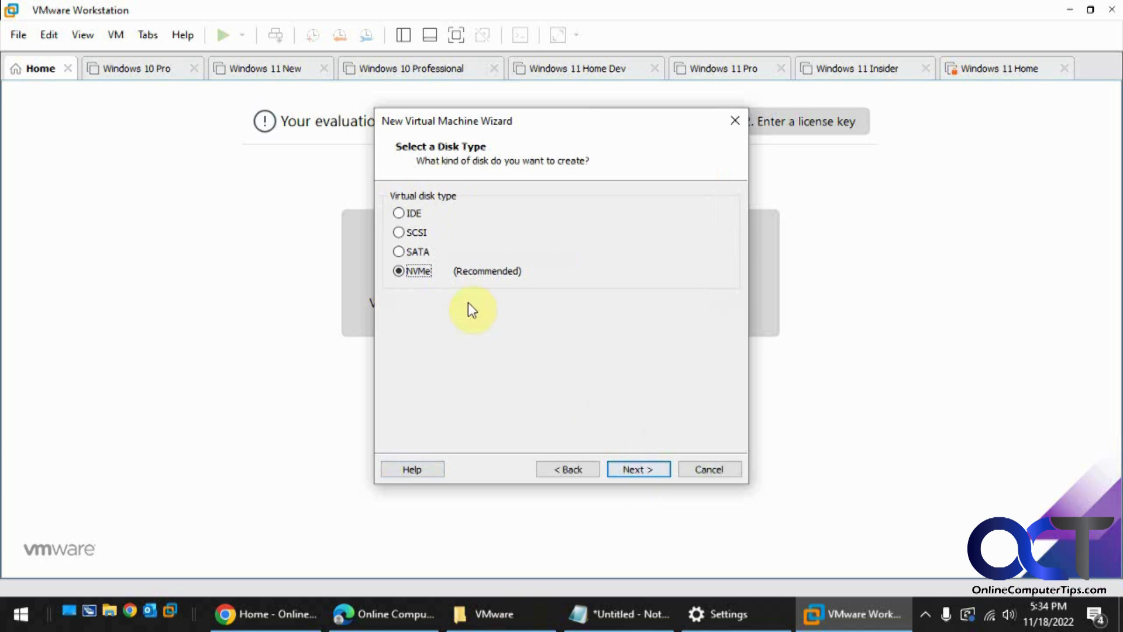
{"action": "left_click", "coordinate": [639, 465]}
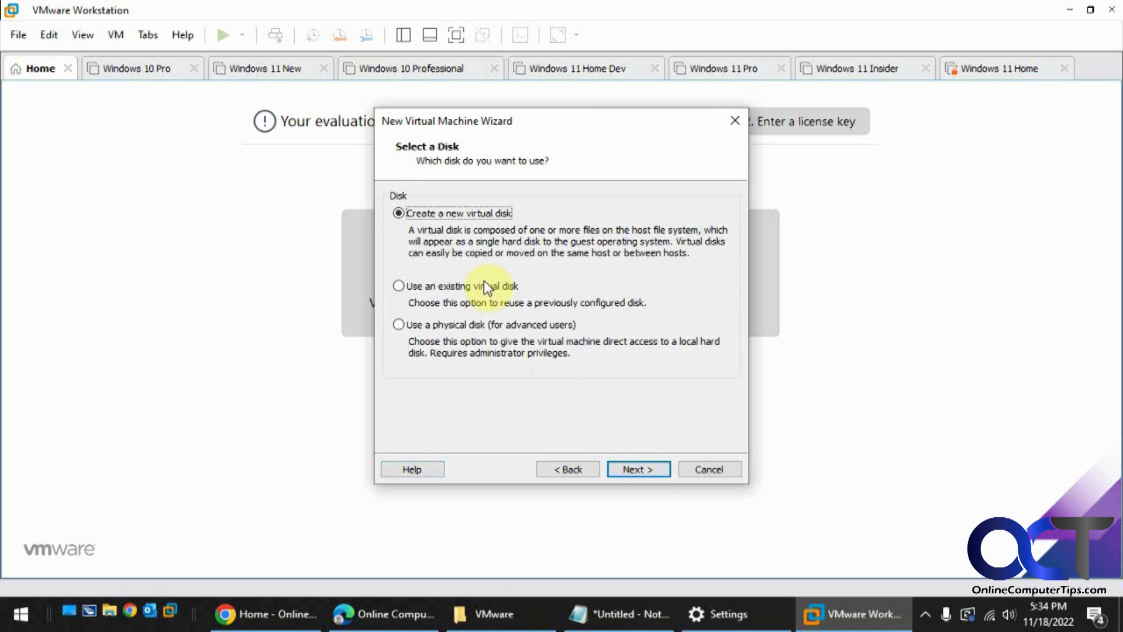
{"action": "left_click", "coordinate": [639, 469]}
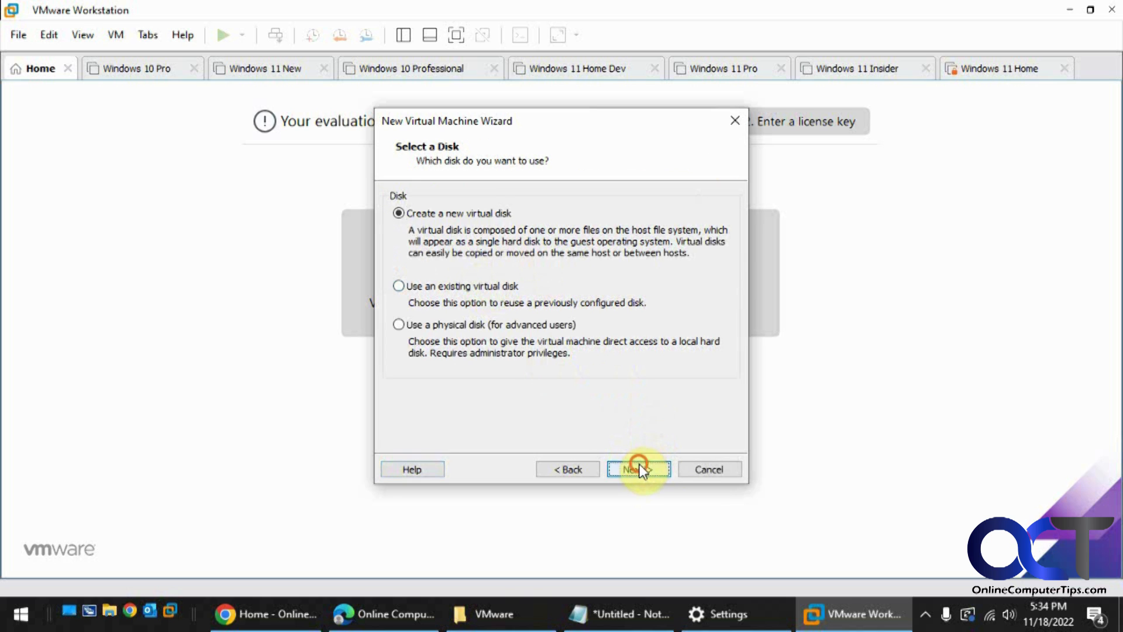
{"action": "left_click", "coordinate": [475, 325]}
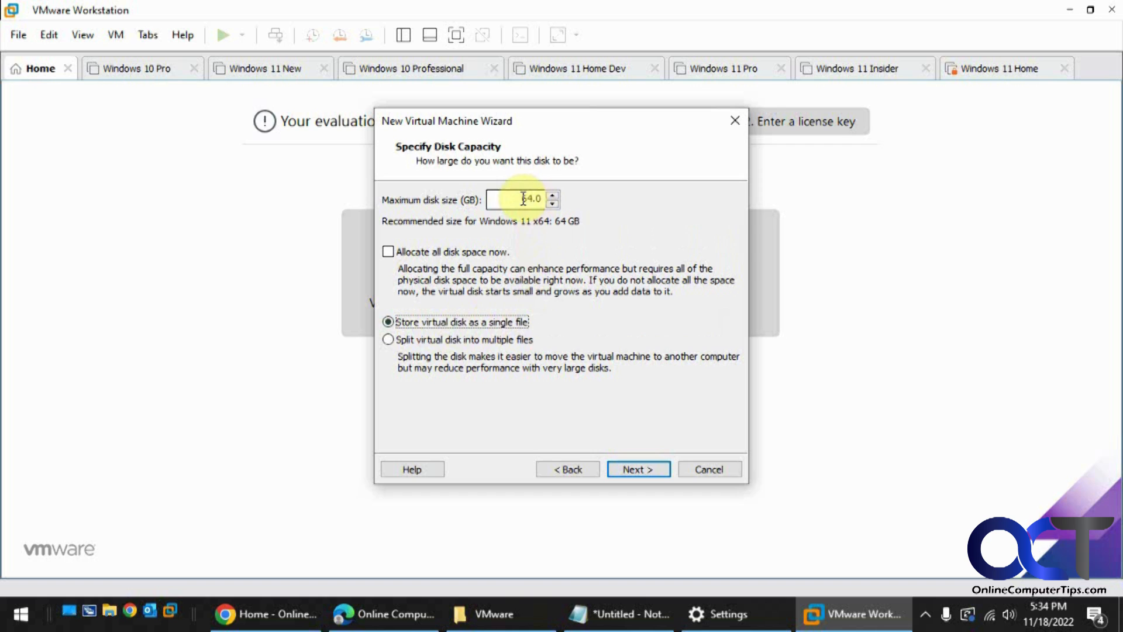
Set the maximum disk size to 80 GB.
{"action": "left_click_drag", "start_coordinate": [519, 199], "coordinate": [549, 200]}
{"action": "type", "text": "80"}
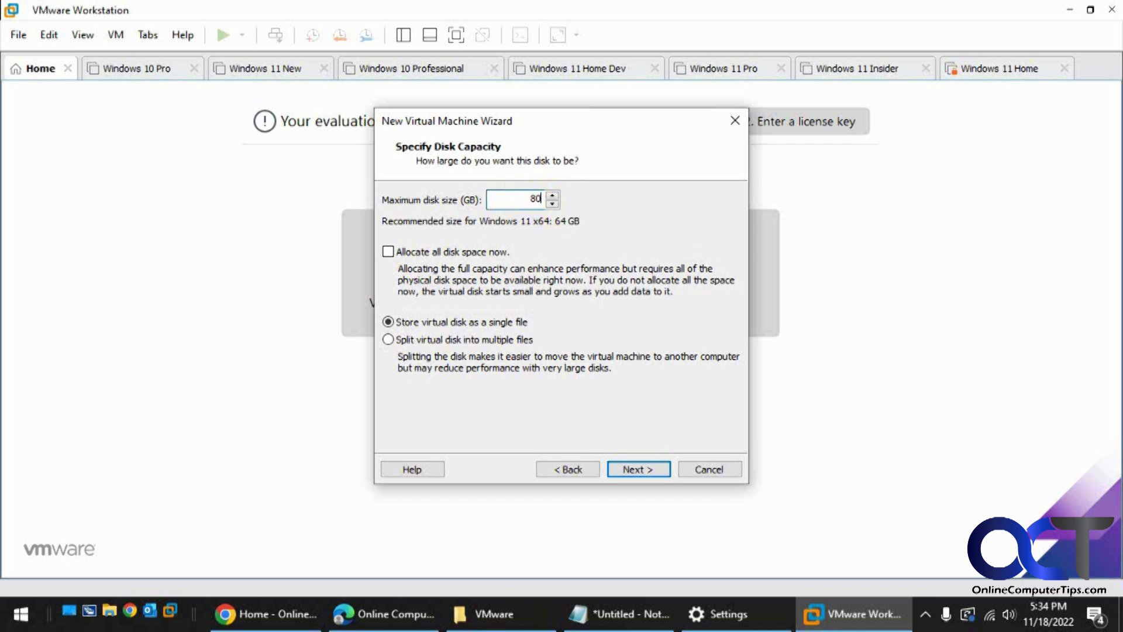
{"action": "left_click", "coordinate": [638, 468]}
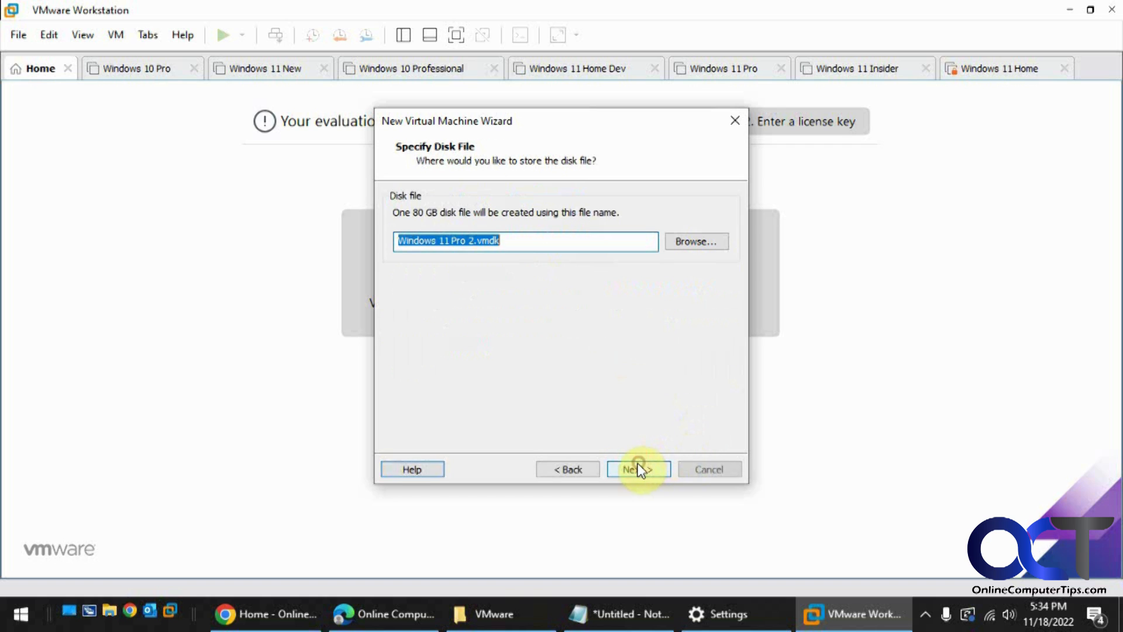
Rename the disk file to Windows 11 Pro 2-80.vmdk.
{"action": "left_click", "coordinate": [475, 236]}
{"action": "type", "text": "-80"}
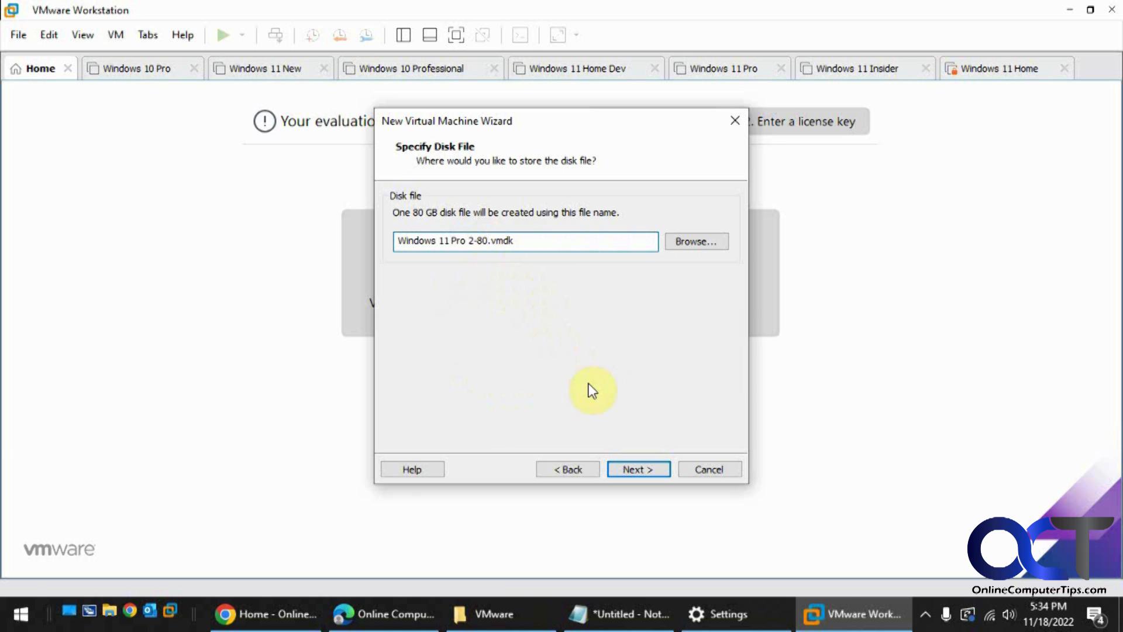
{"action": "left_click", "coordinate": [638, 469]}
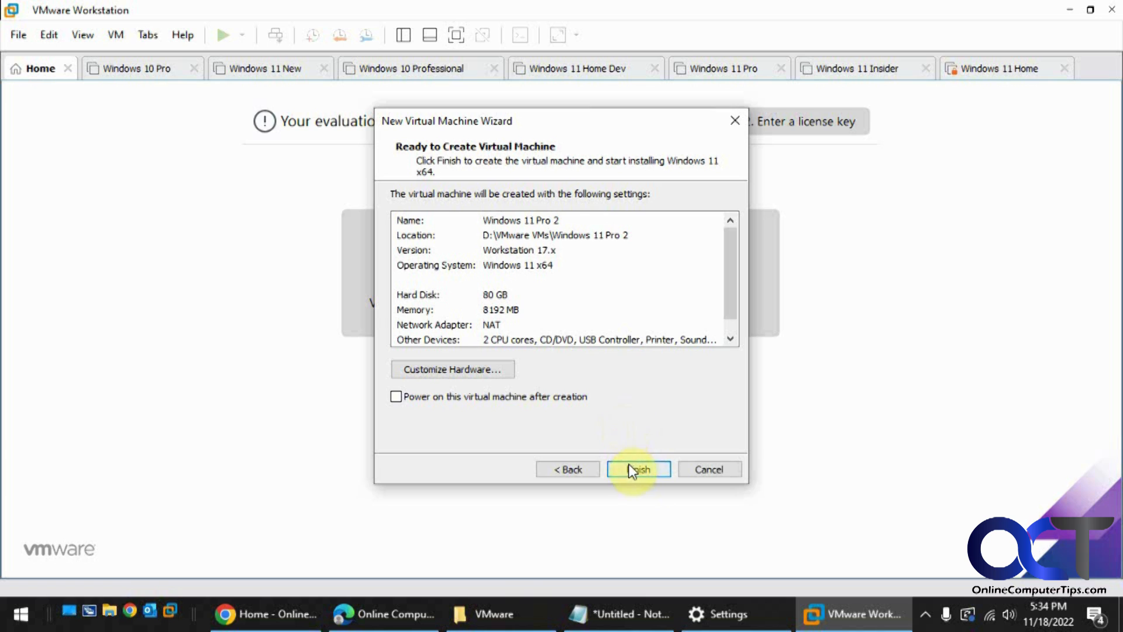
Finish creating the virtual machine.
{"action": "left_click", "coordinate": [560, 396]}
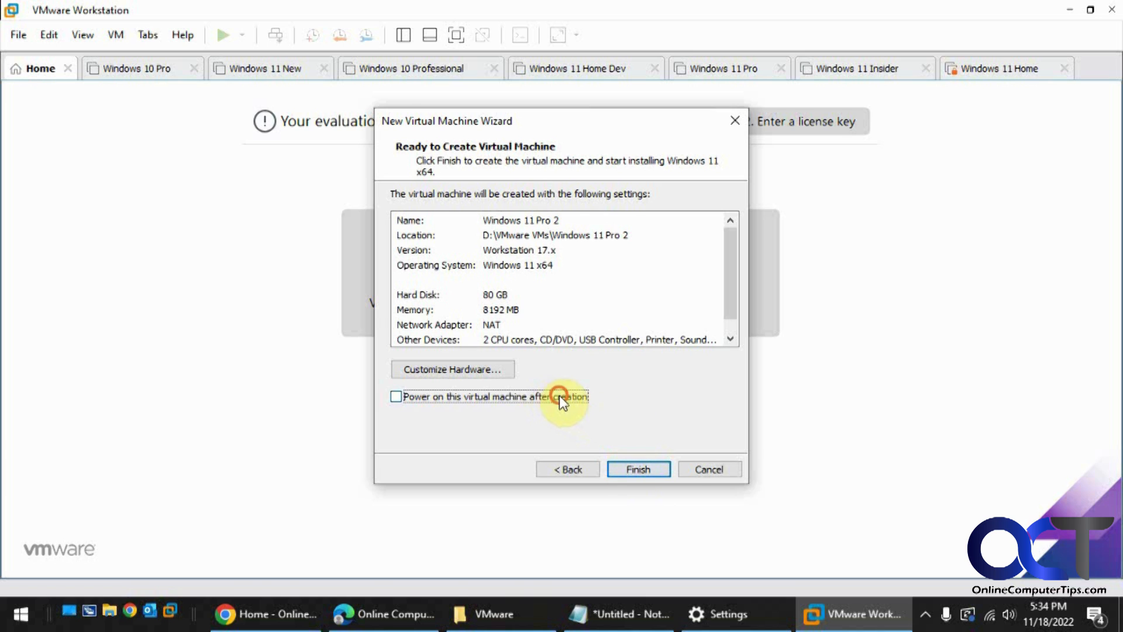
{"action": "left_click", "coordinate": [636, 465]}
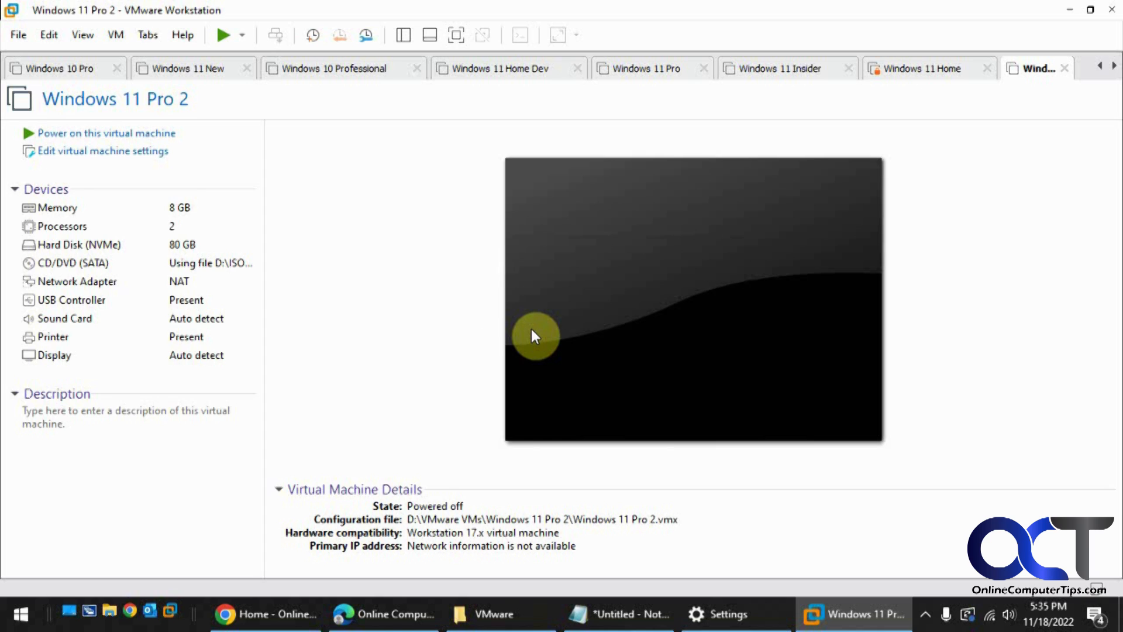
Power on the Windows 11 Pro 2 virtual machine and boot it from the installer disc.
{"action": "left_click", "coordinate": [532, 331]}
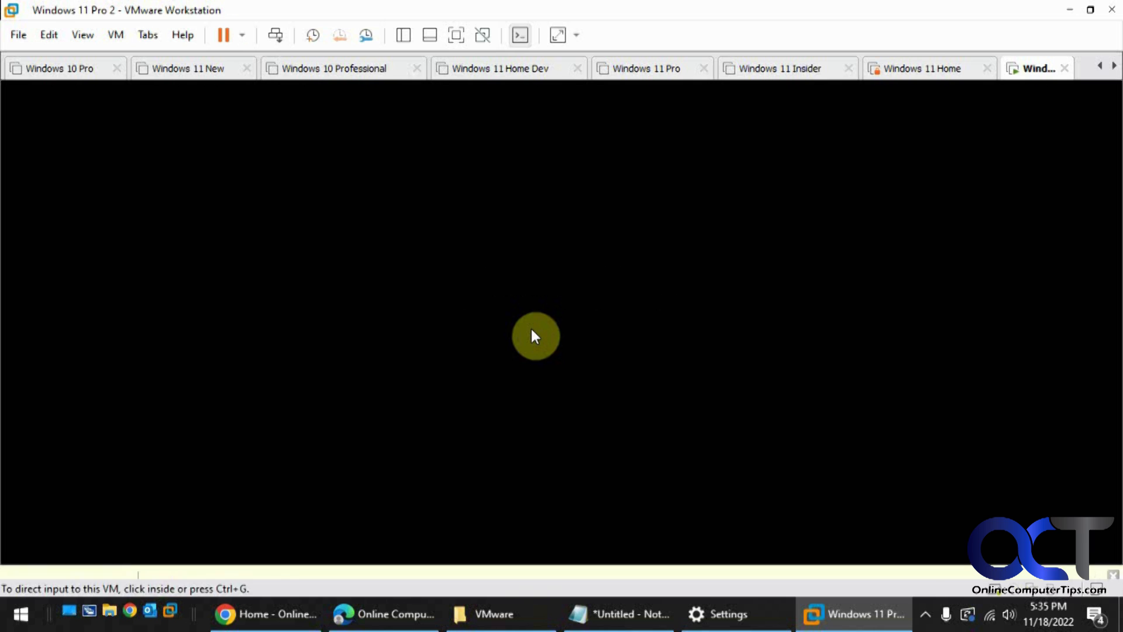
{"action": "left_click", "coordinate": [538, 336]}
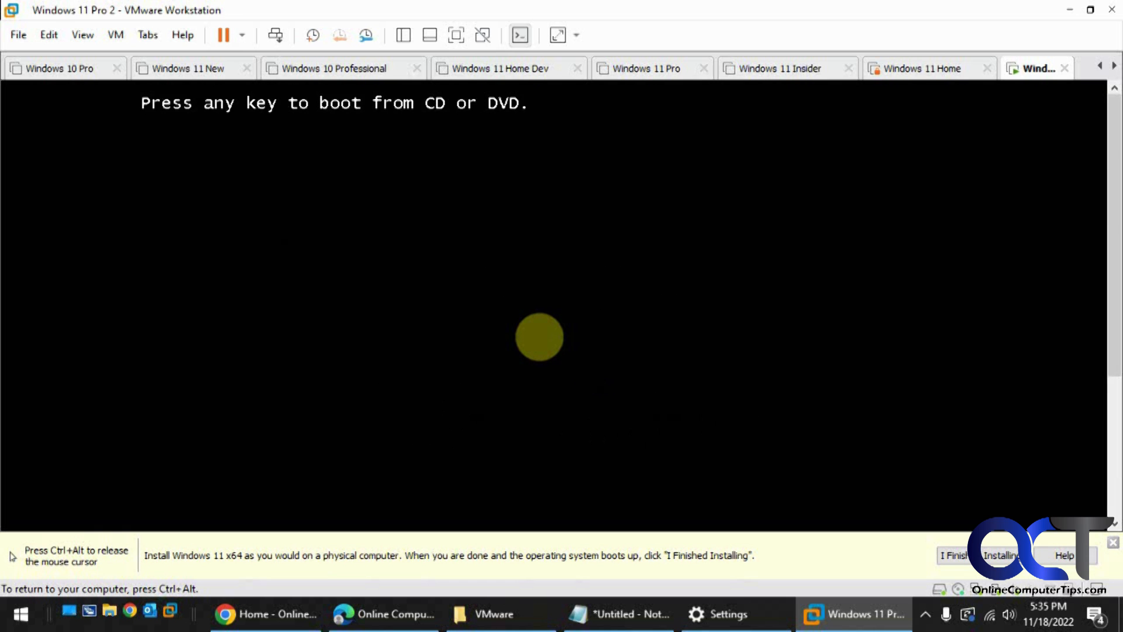
{"action": "key", "text": "Return"}
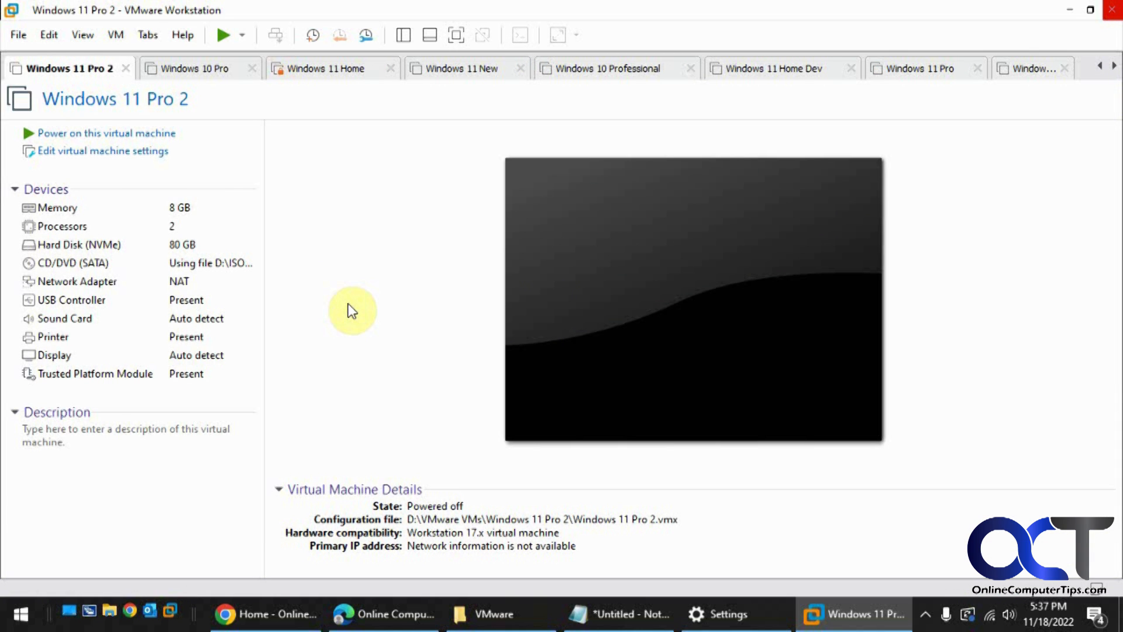
Switch between the Windows 11 Pro 2 and Windows 11 Home virtual machine tabs to view their details.
{"action": "left_click", "coordinate": [1113, 9]}
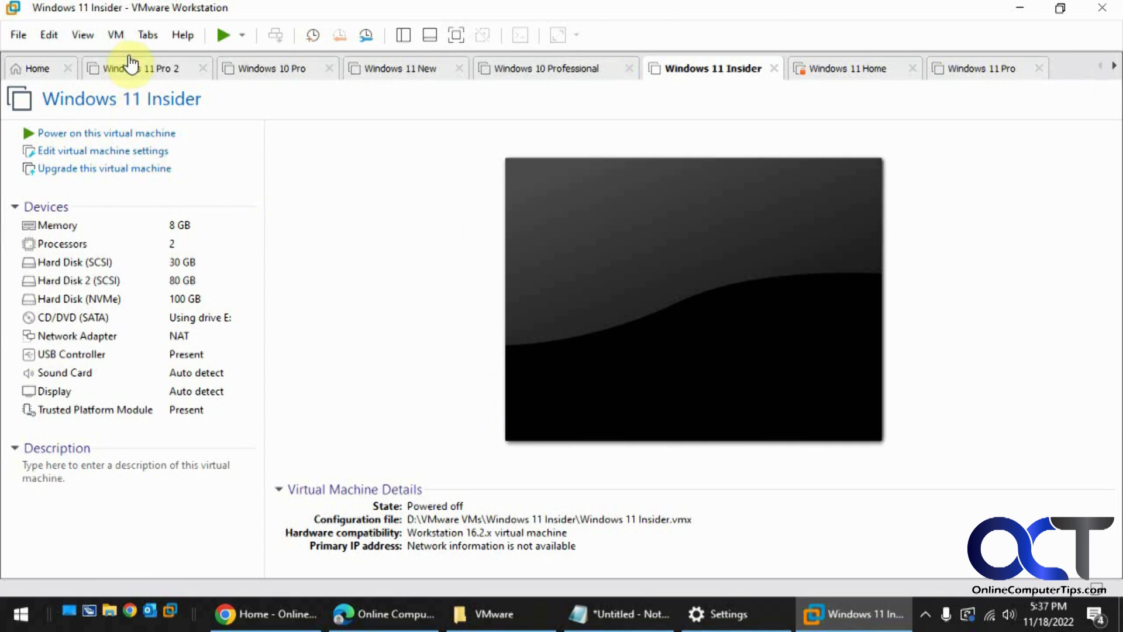
{"action": "left_click", "coordinate": [149, 71]}
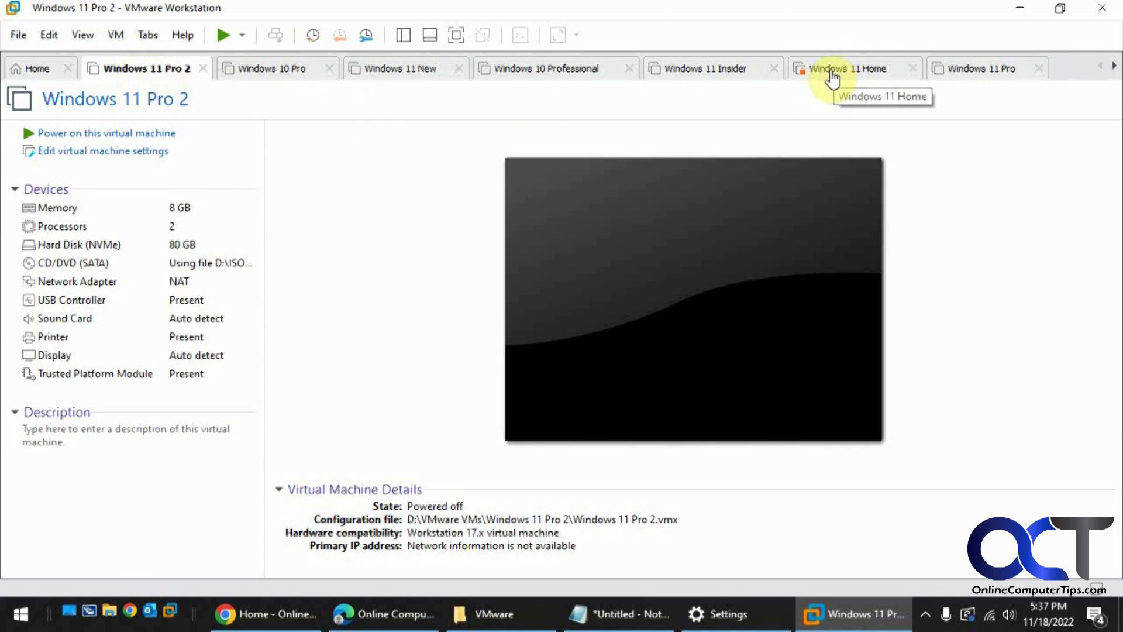
{"action": "left_click", "coordinate": [838, 74]}
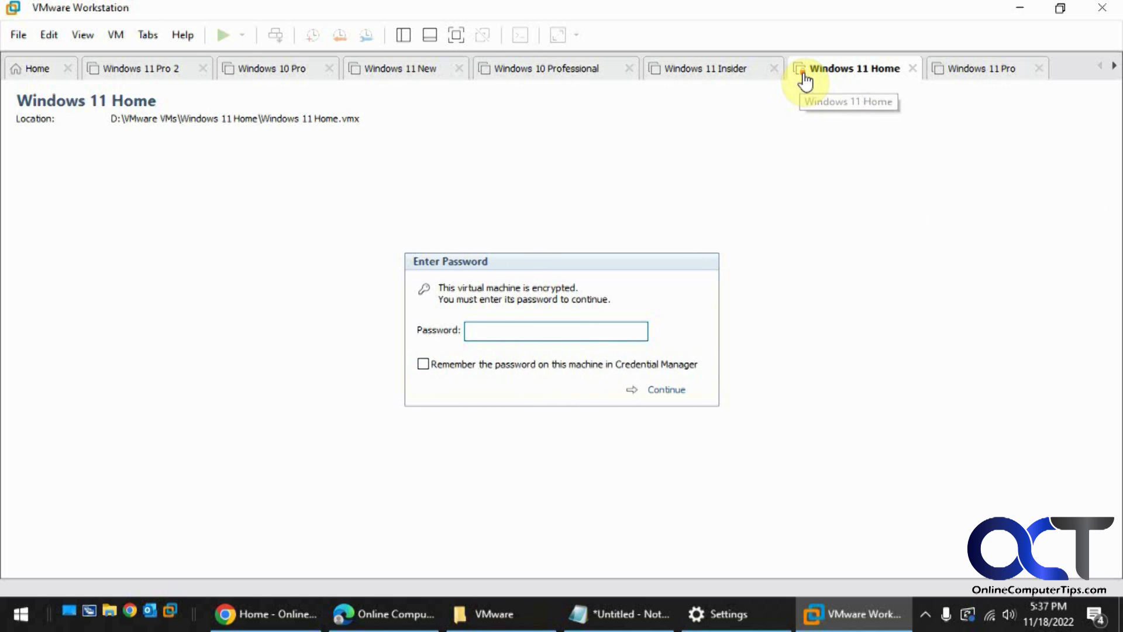
{"action": "left_click", "coordinate": [165, 71]}
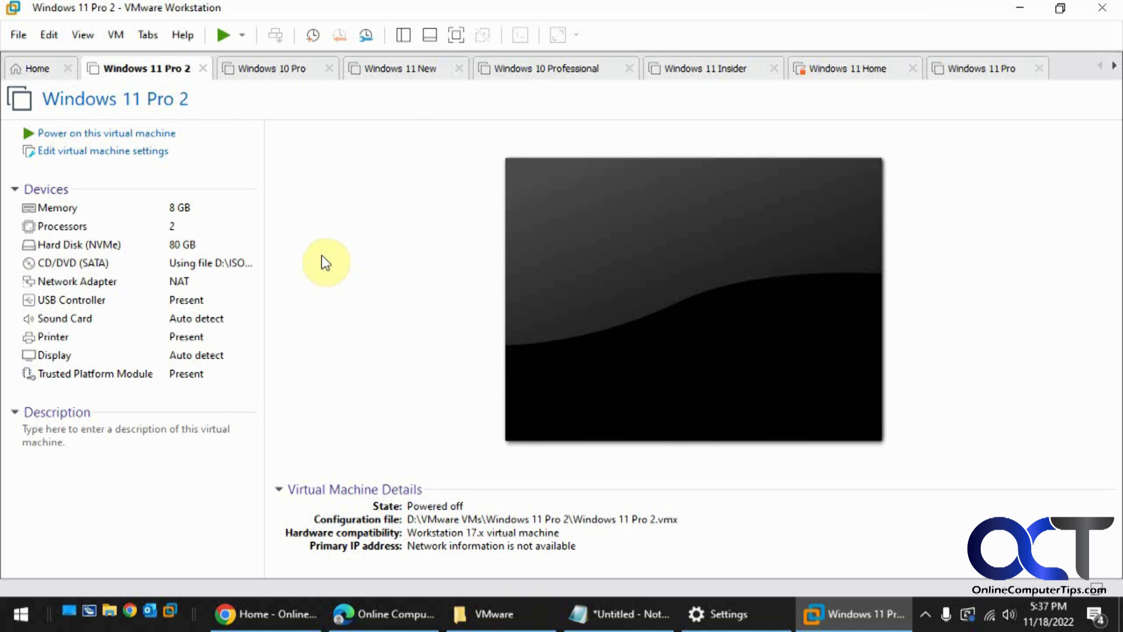